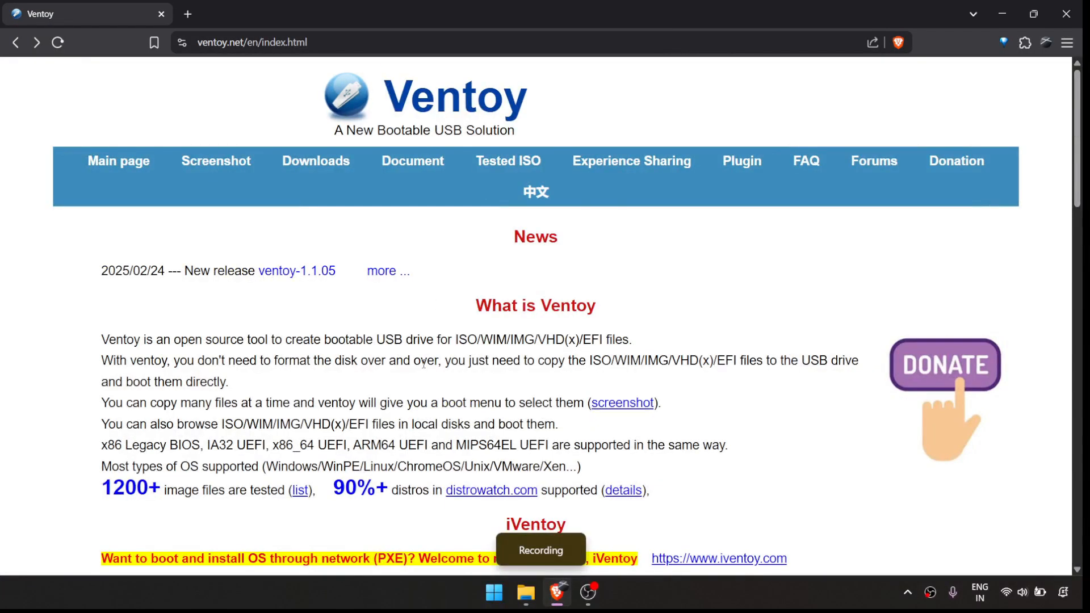
# Step: Review the Ventoy introduction and feature list on the main page, and open the site's Downloads page
pyautogui.scroll(-3, 423, 363)
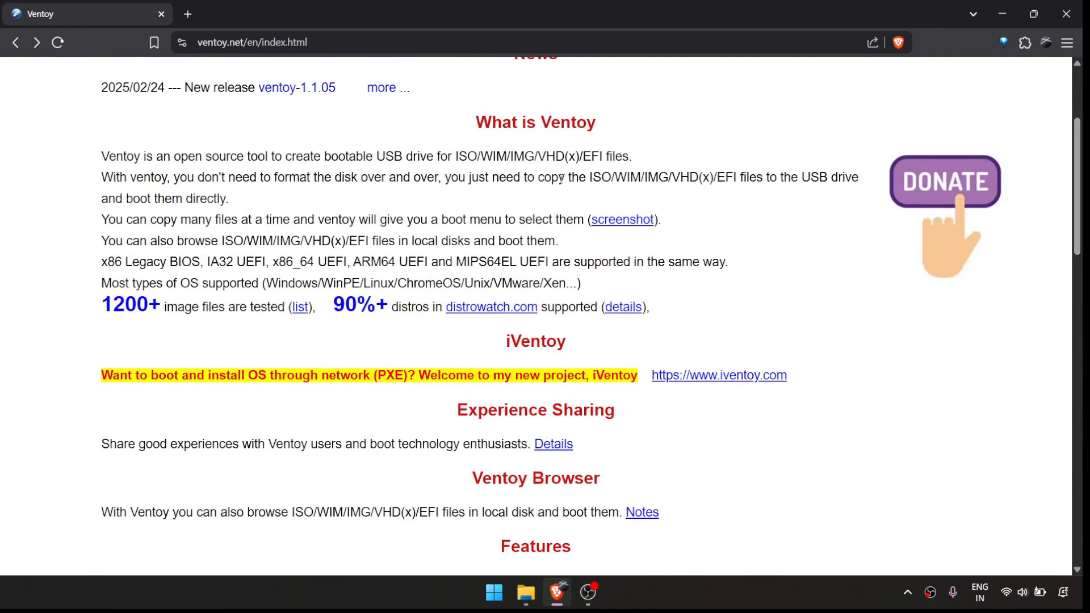
pyautogui.scroll(-1, 466, 199)
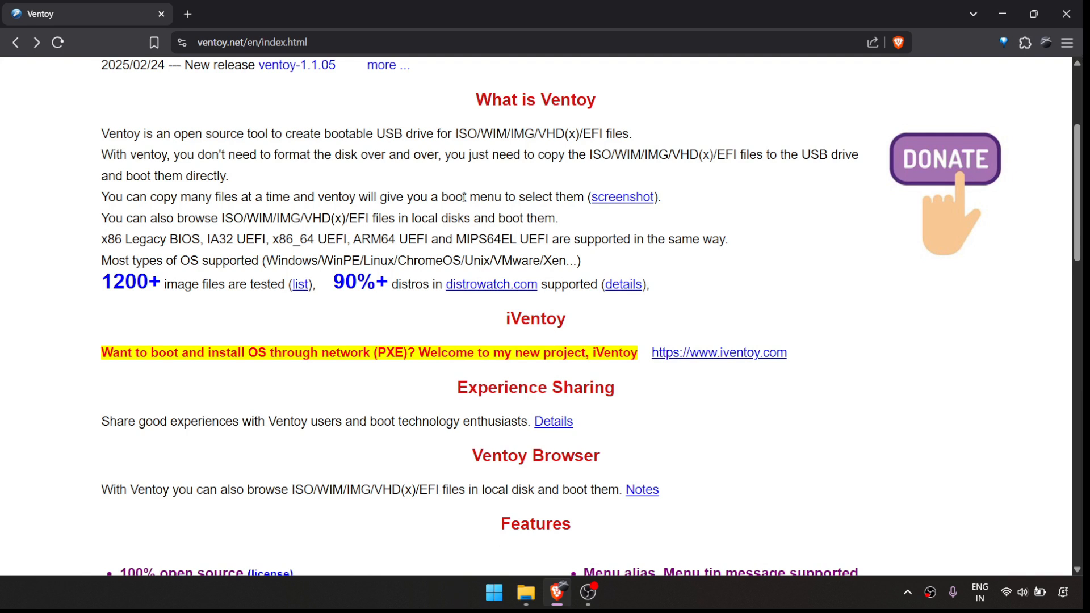
pyautogui.scroll(-1, 465, 196)
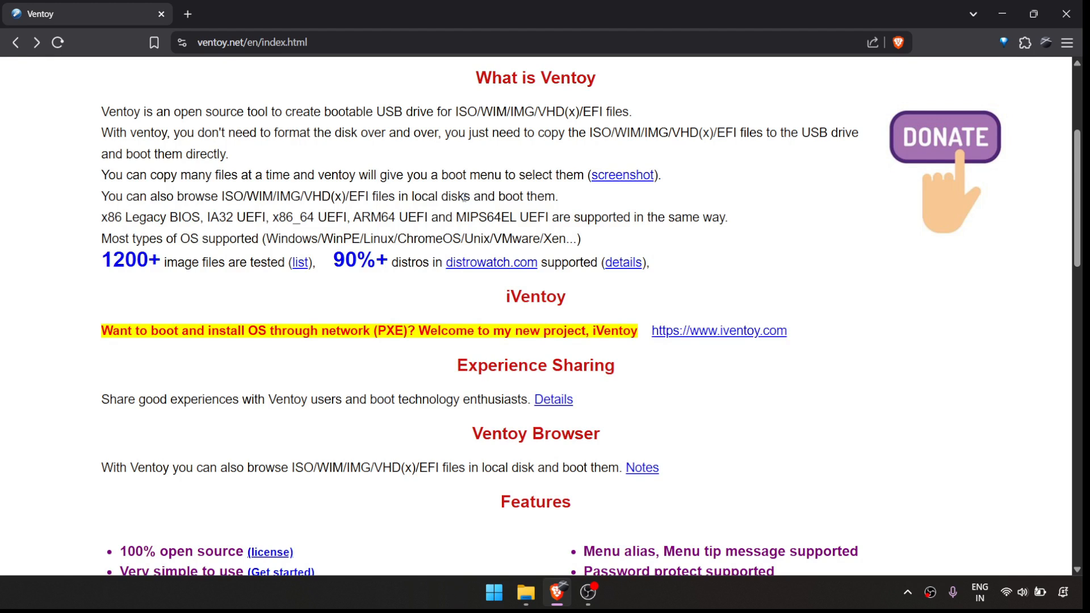
pyautogui.scroll(-1, 464, 197)
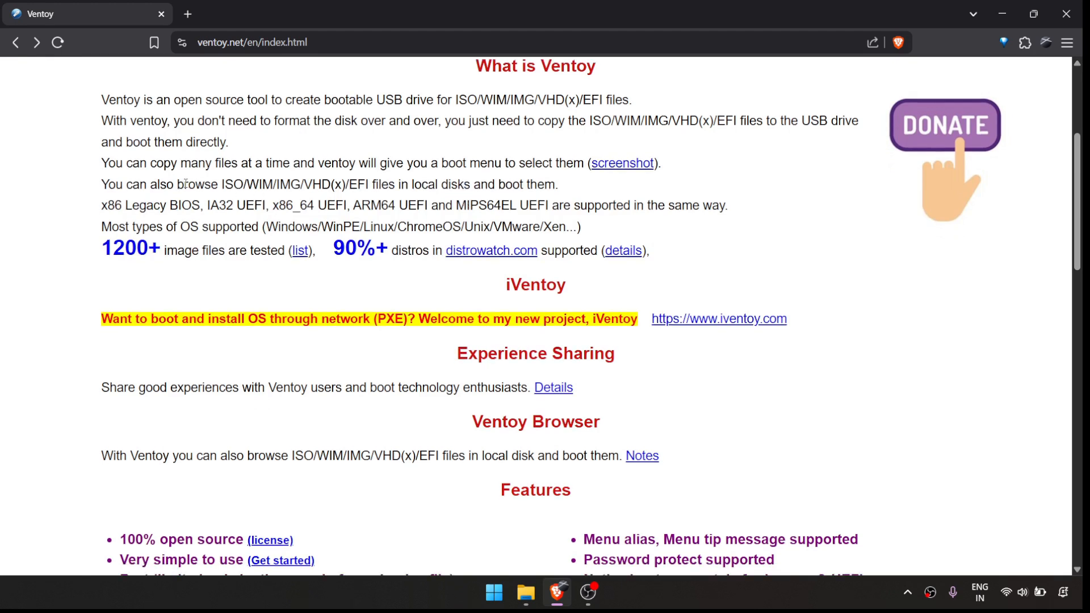
pyautogui.moveTo(104, 184); pyautogui.dragTo(286, 187)
pyautogui.scroll(-4, 250, 323)
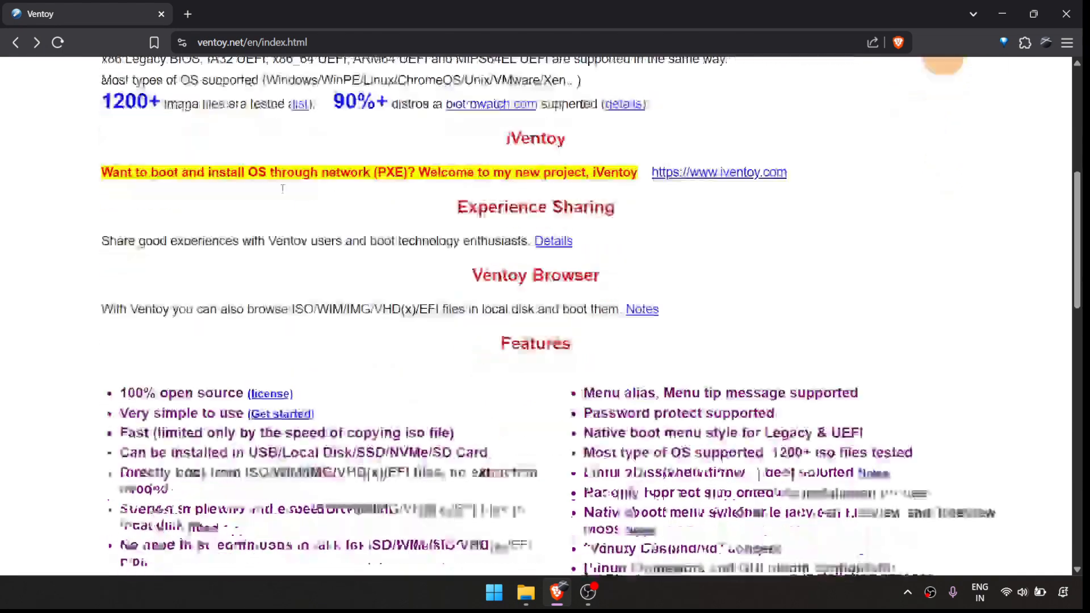
pyautogui.scroll(-1, 144, 316)
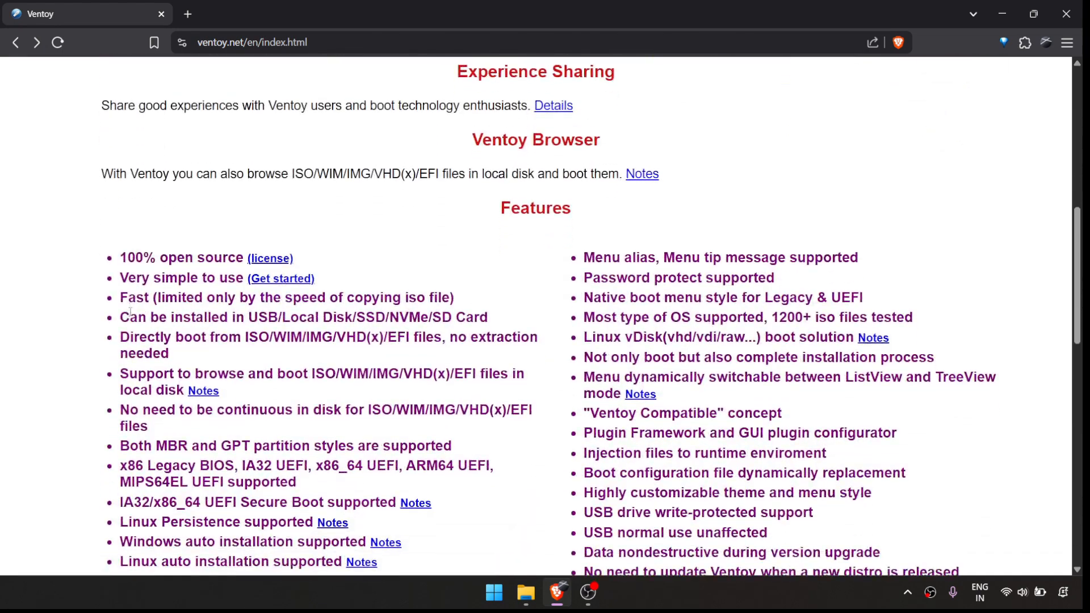
pyautogui.scroll(10, 130, 312)
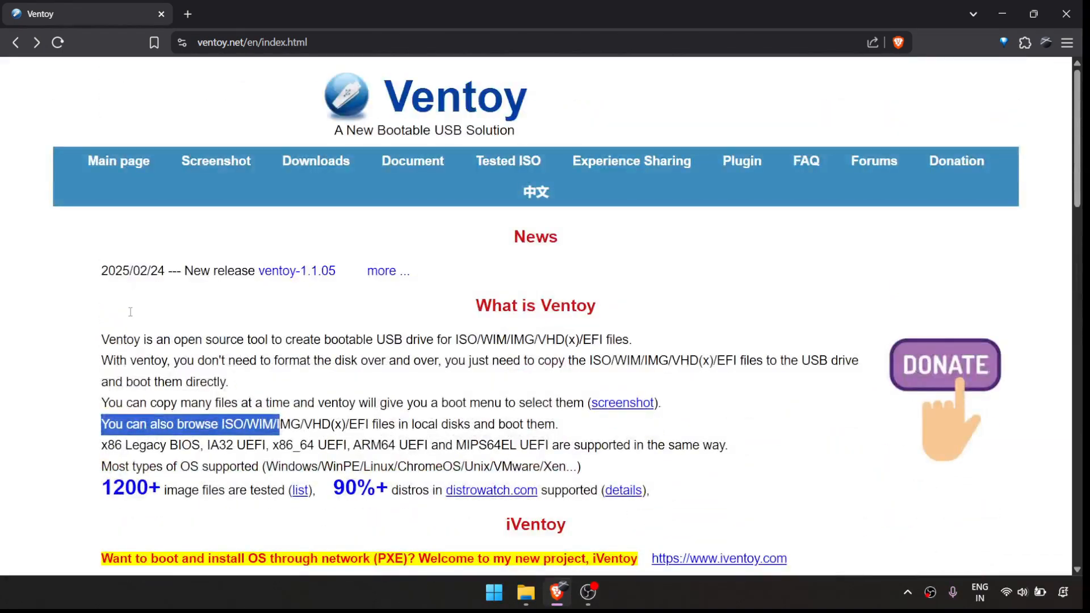
pyautogui.click(259, 335)
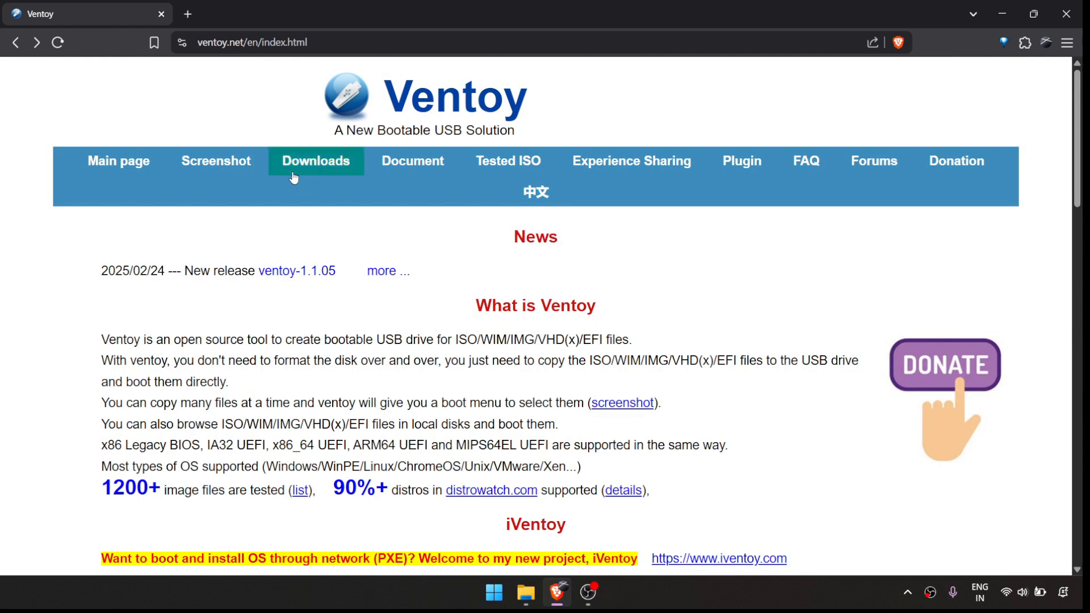
pyautogui.click(318, 175)
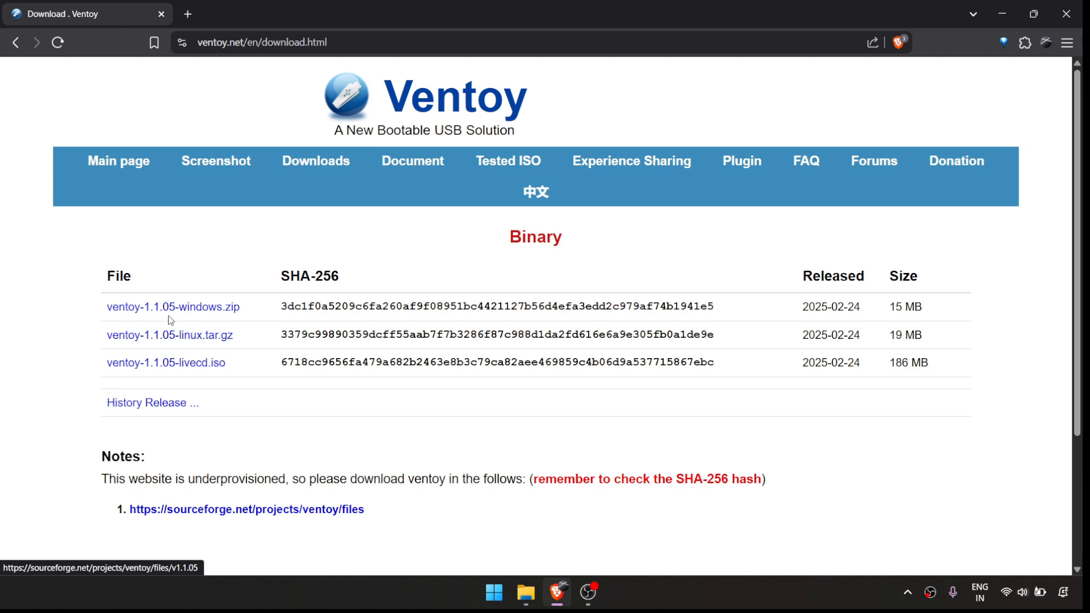
# Step: Switch to File Explorer's Ventoy folder and extract the ventoy-1.1.05-windows archive with 7-Zip into a folder of the same name
pyautogui.moveTo(527, 606)
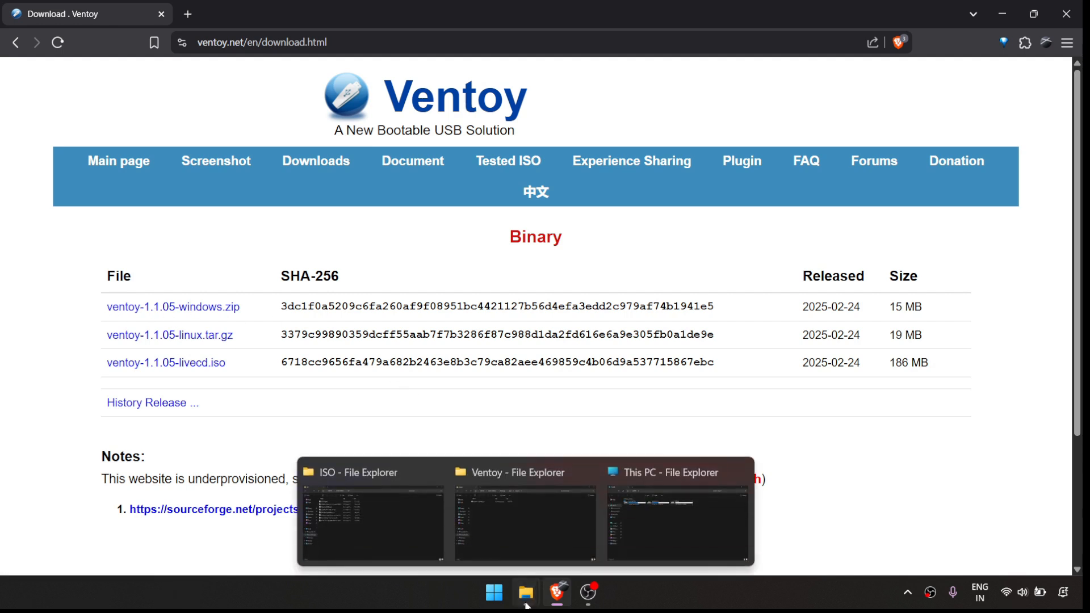
pyautogui.click(457, 460)
pyautogui.rightClick(221, 124)
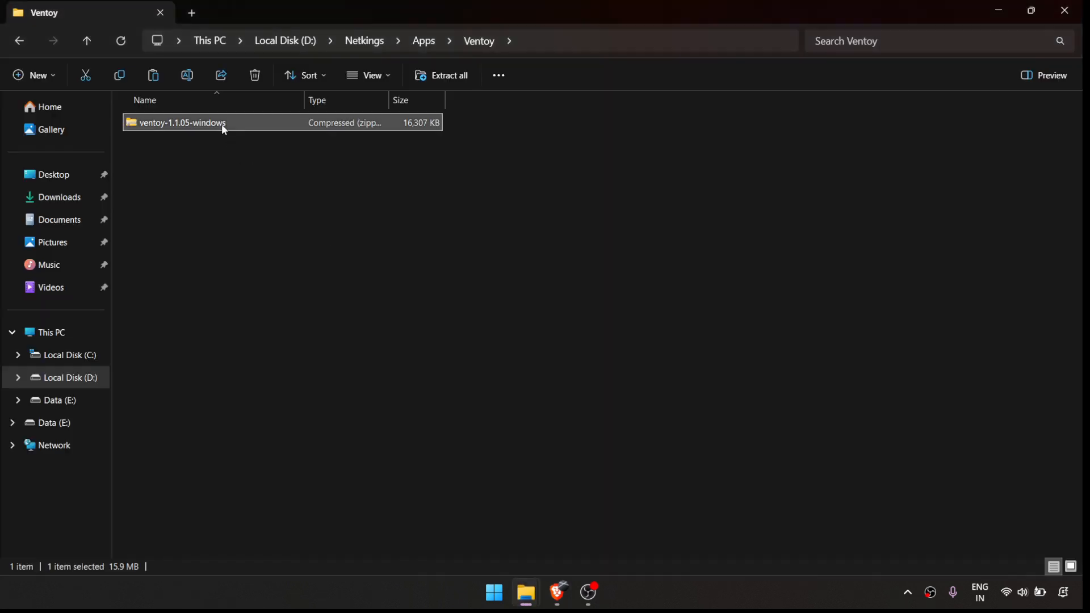
pyautogui.click(283, 467)
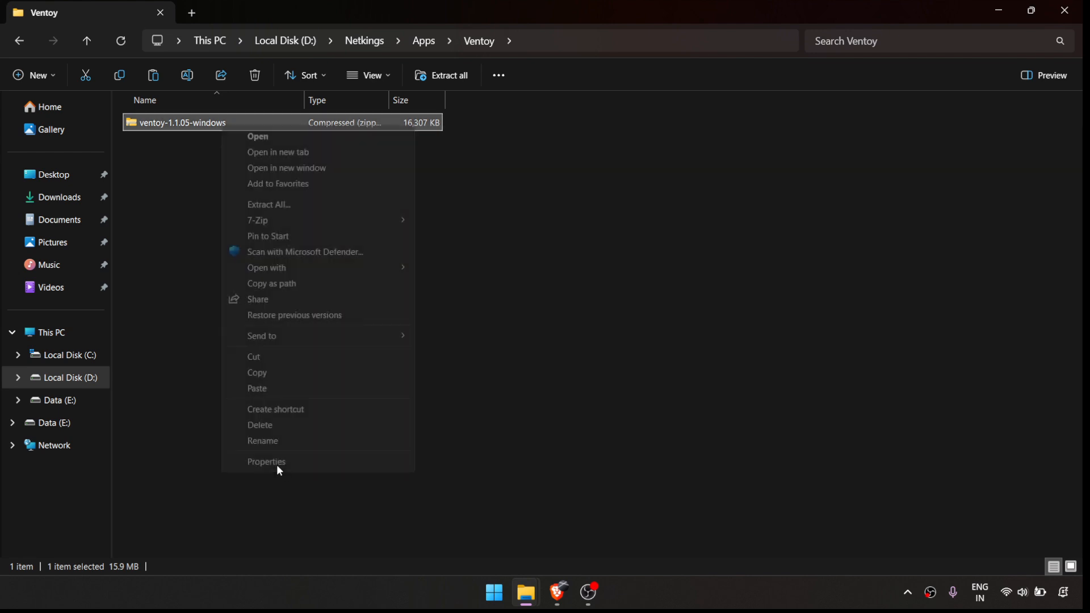
pyautogui.moveTo(308, 224)
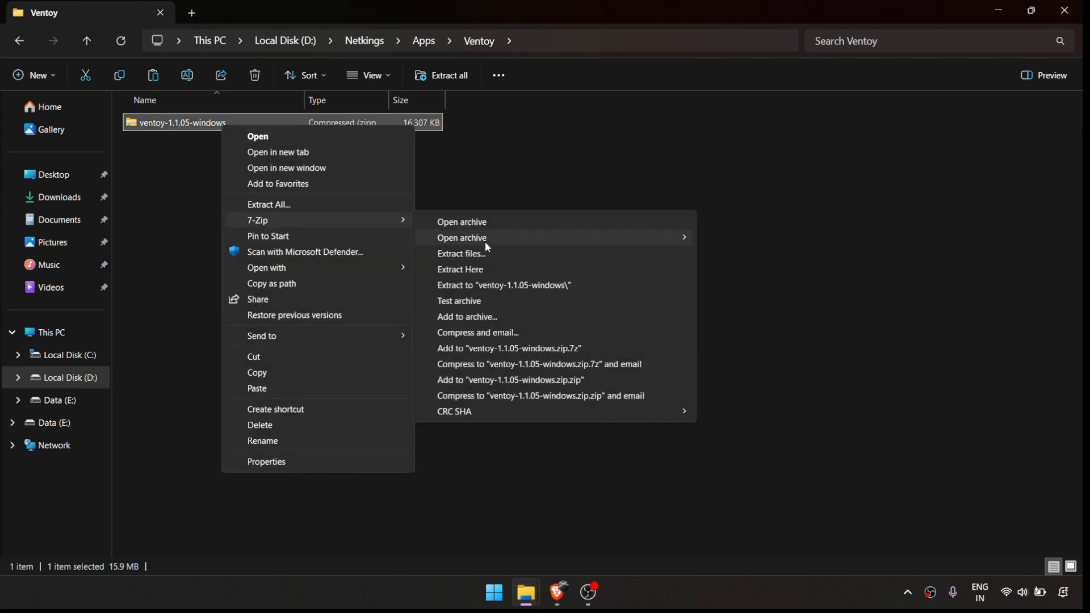
pyautogui.click(485, 285)
# Step: Go through the extracted ventoy-1.1.05-windows folder to ventoy-1.1.05 and launch the Ventoy2Disk application
pyautogui.click(192, 144)
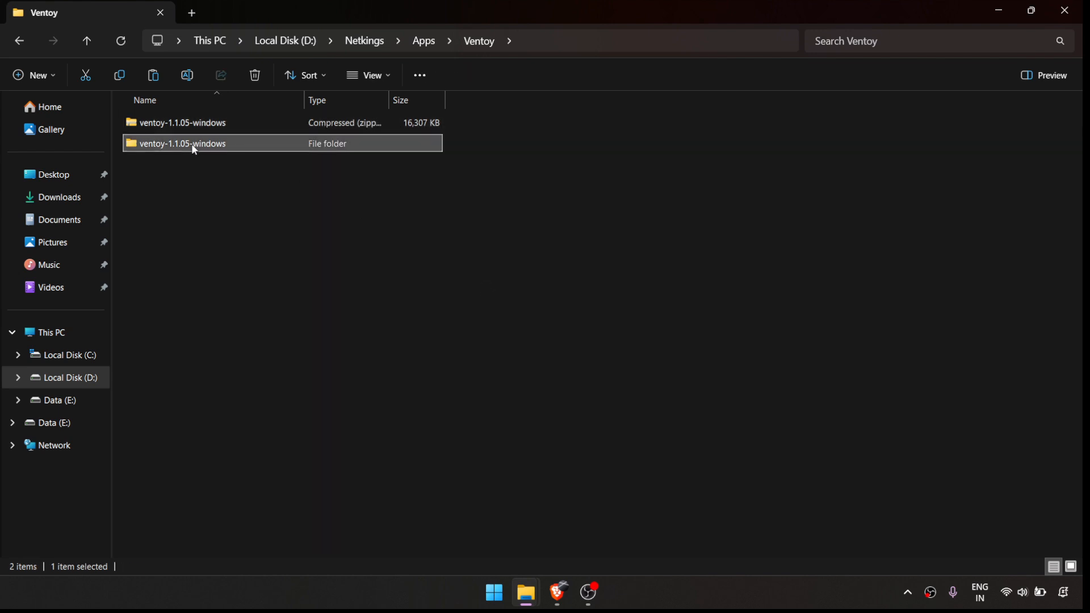
pyautogui.doubleClick(221, 144)
pyautogui.click(145, 122)
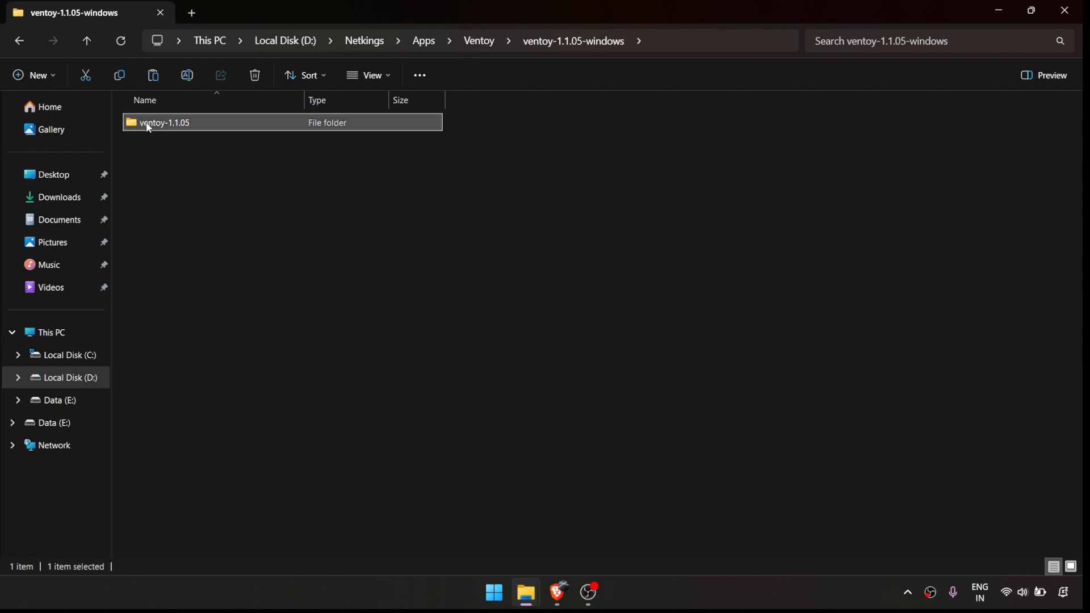
pyautogui.doubleClick(146, 122)
pyautogui.click(159, 228)
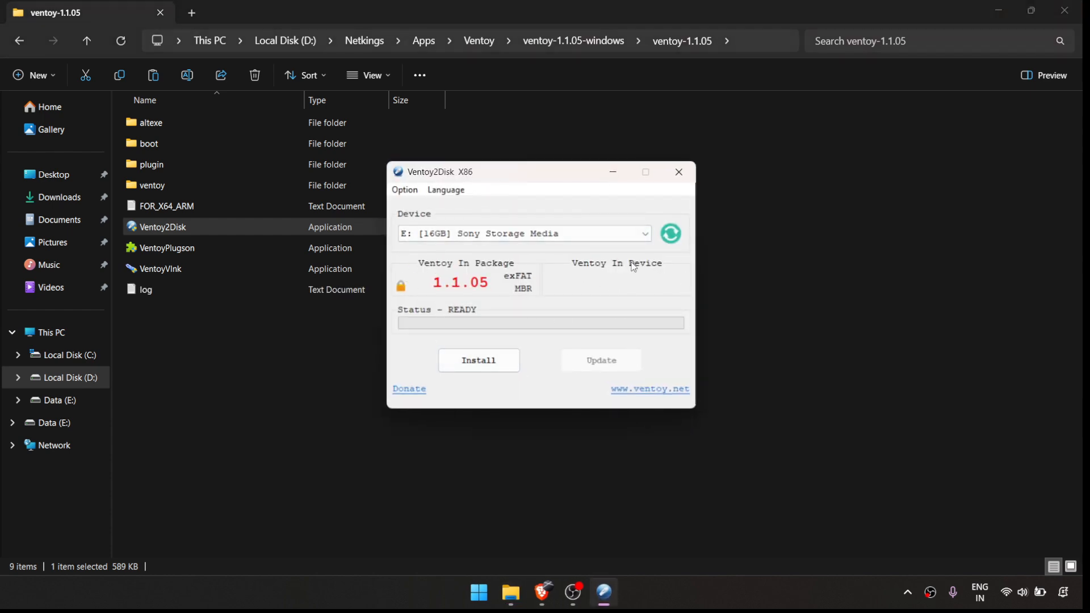
# Step: Install Ventoy on the device E: [16GB] Sony Storage Media, accepting both format confirmations, and close Ventoy2Disk
pyautogui.click(551, 236)
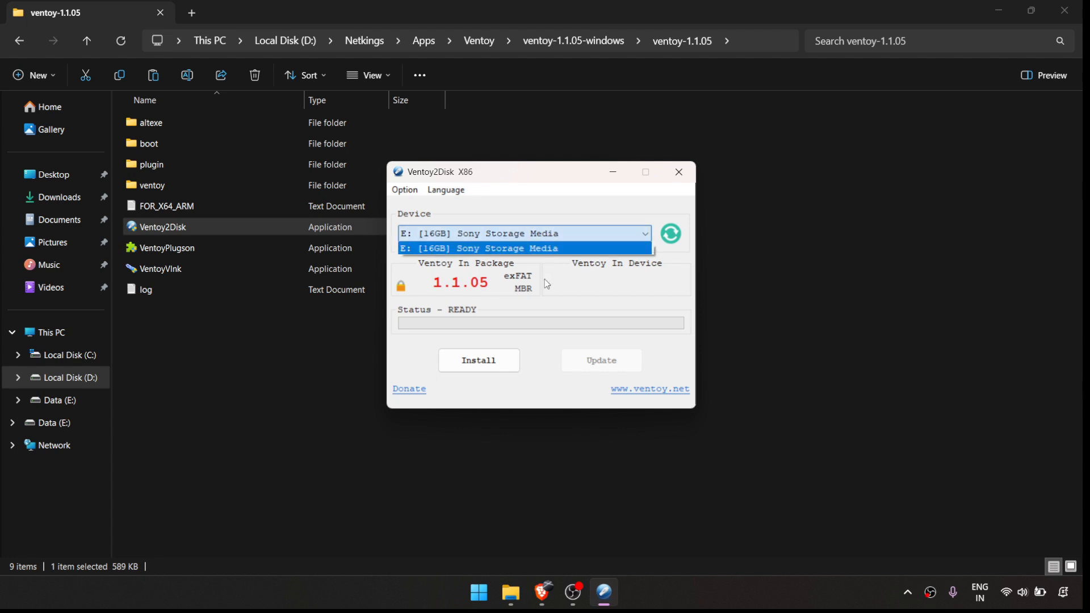
pyautogui.click(530, 240)
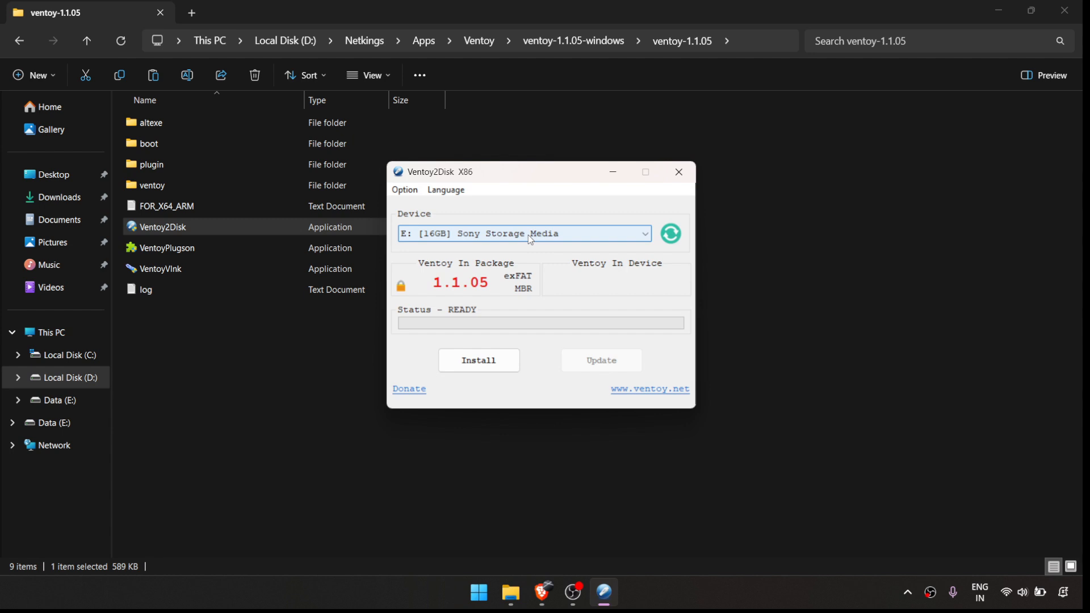
pyautogui.click(537, 238)
pyautogui.click(538, 238)
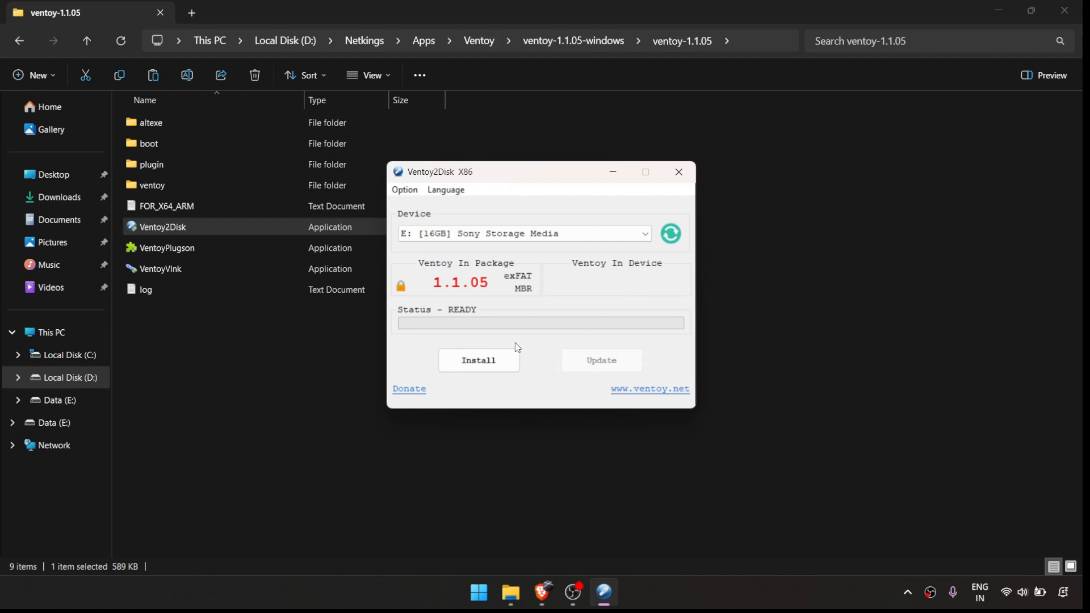
pyautogui.click(485, 367)
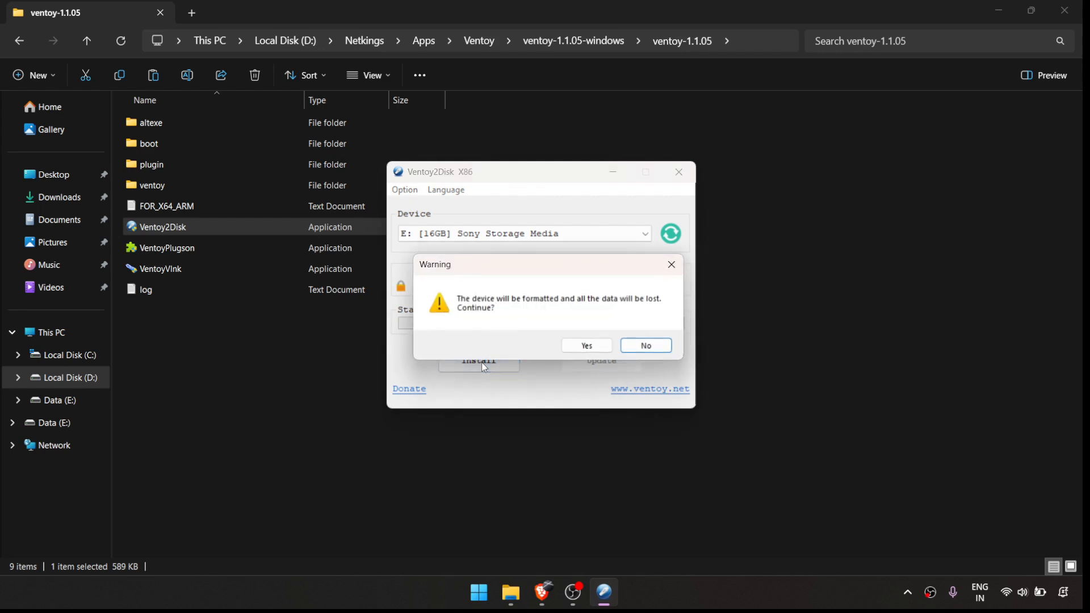
pyautogui.click(577, 348)
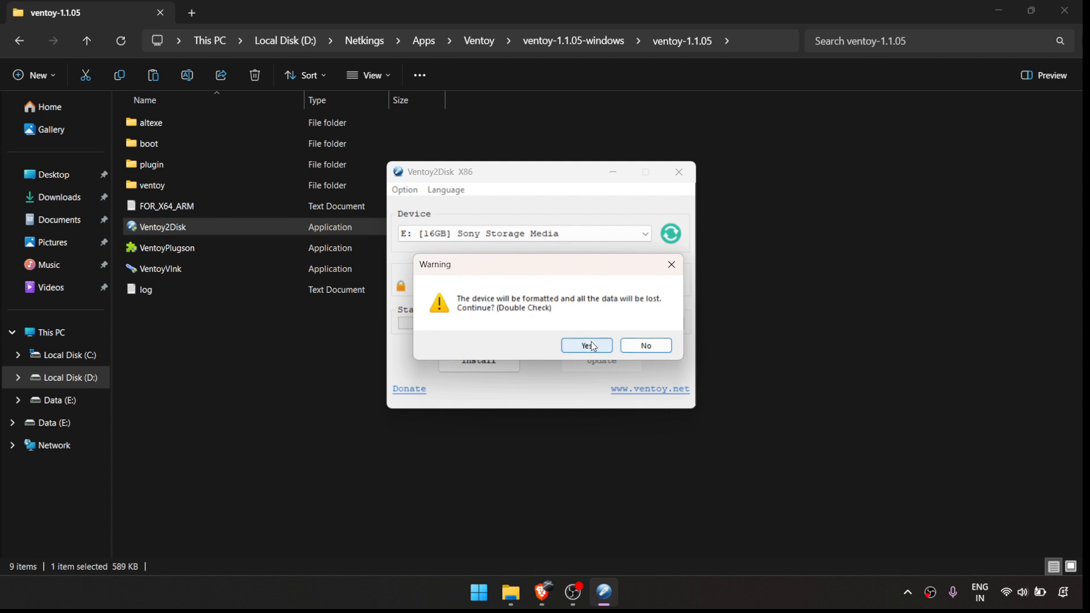
pyautogui.click(593, 347)
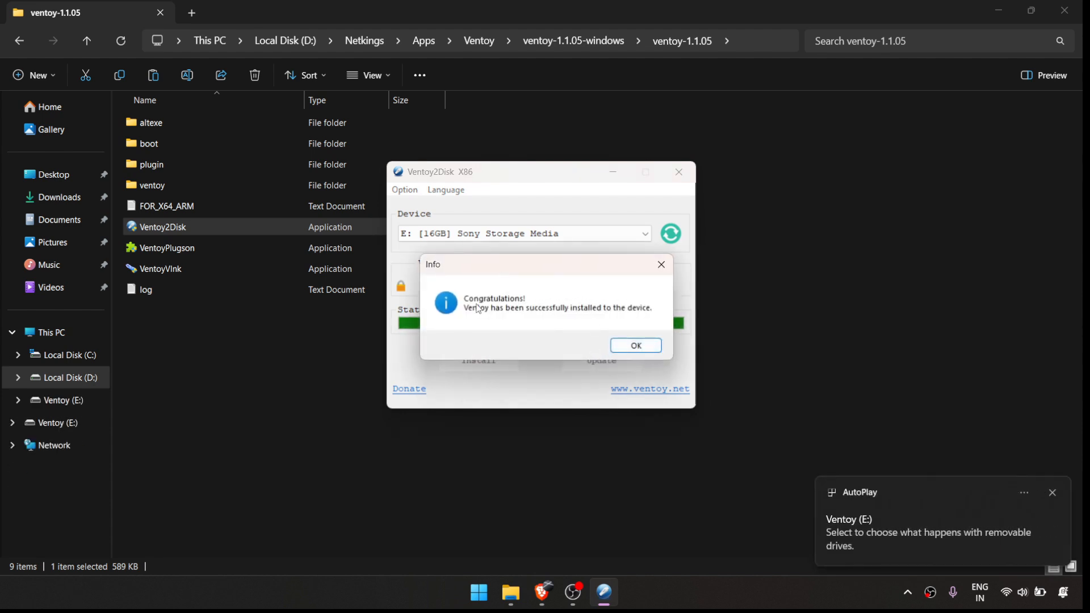
pyautogui.click(651, 353)
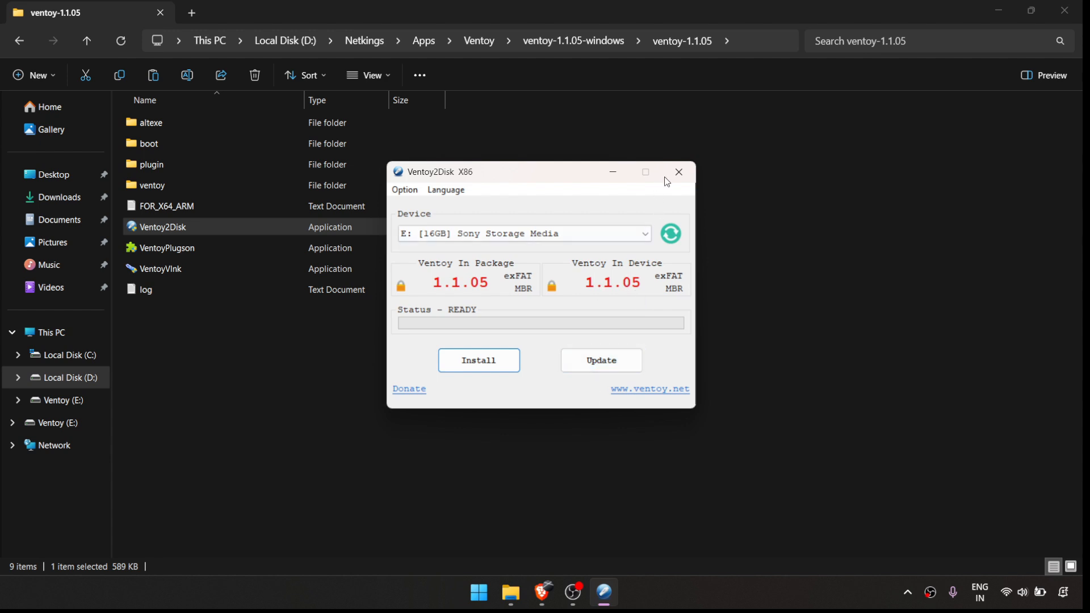
pyautogui.click(681, 176)
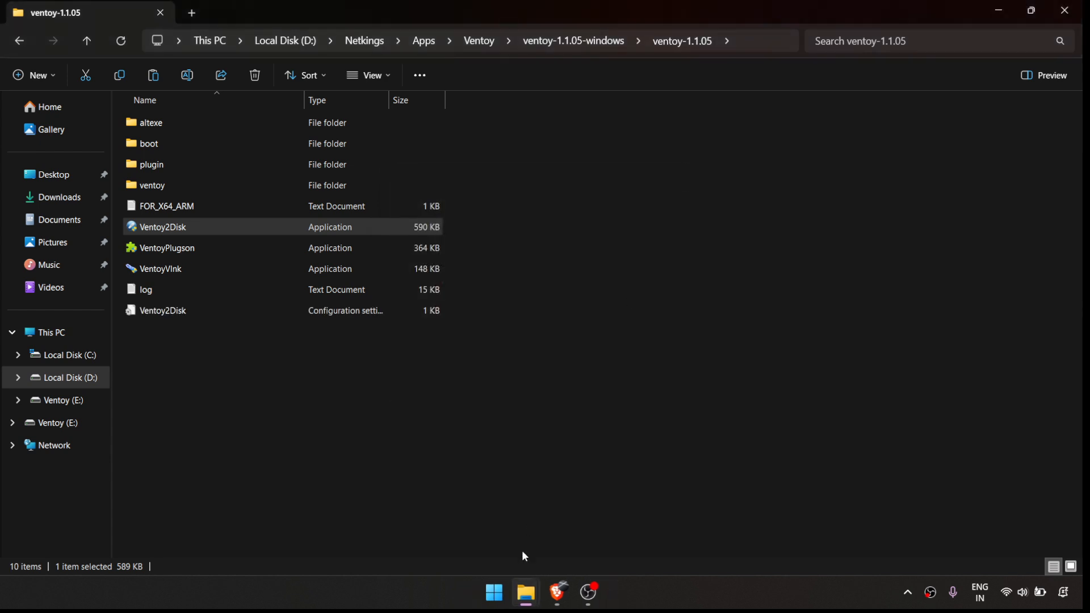
# Step: Switch to the This PC window and open the Ventoy (E:) drive
pyautogui.moveTo(526, 601)
pyautogui.click(655, 502)
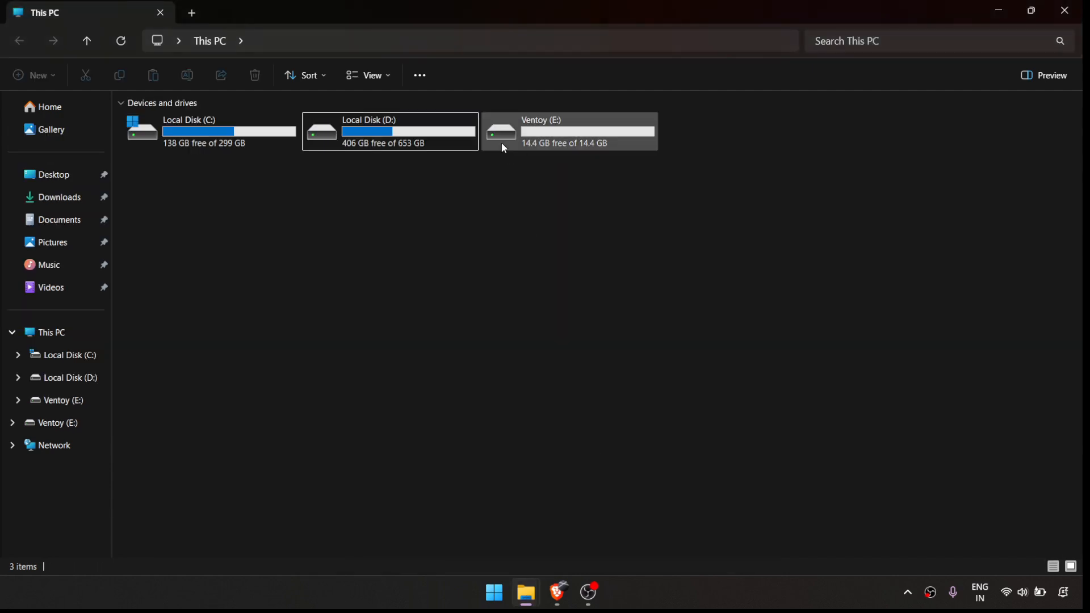
pyautogui.click(526, 138)
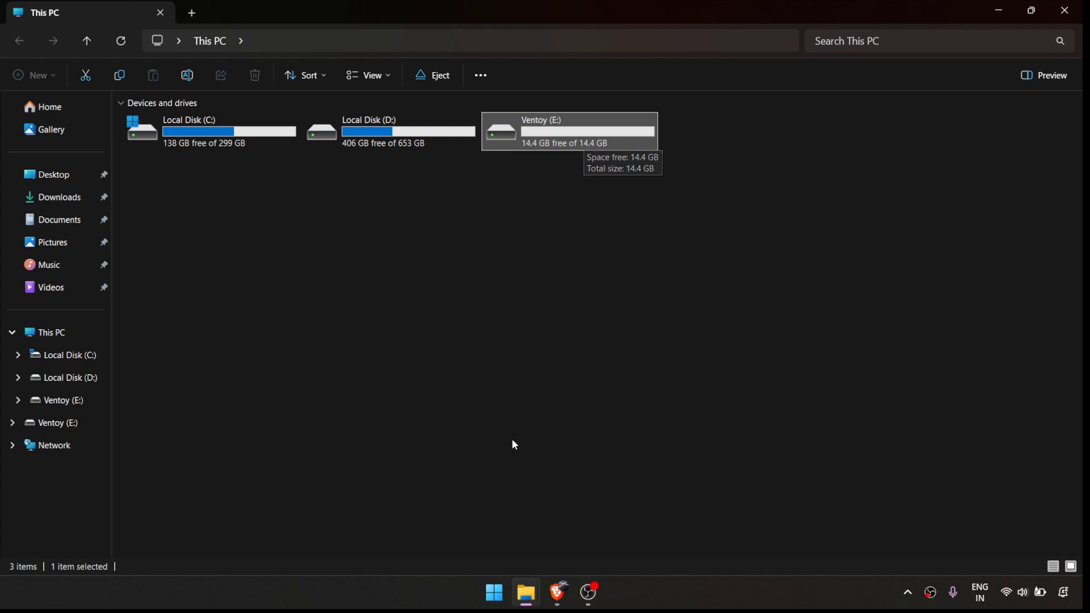
pyautogui.doubleClick(510, 123)
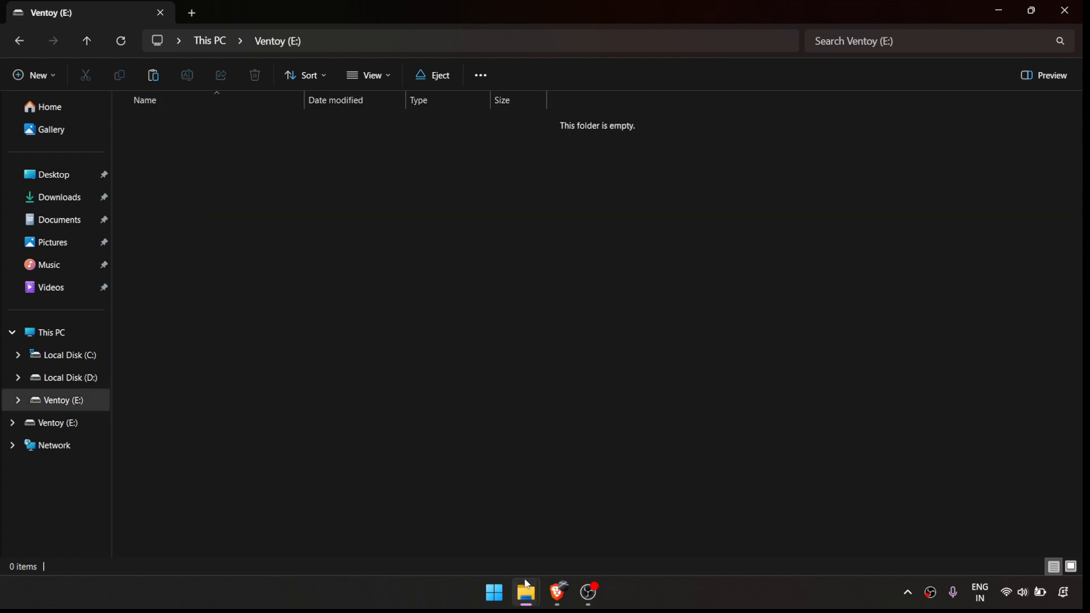
# Step: Copy the Win10_22H2_EnglishInternational_x64v1 disc image from the ISO folder to the Ventoy (E:) drive
pyautogui.moveTo(526, 593)
pyautogui.click(398, 534)
pyautogui.click(187, 249)
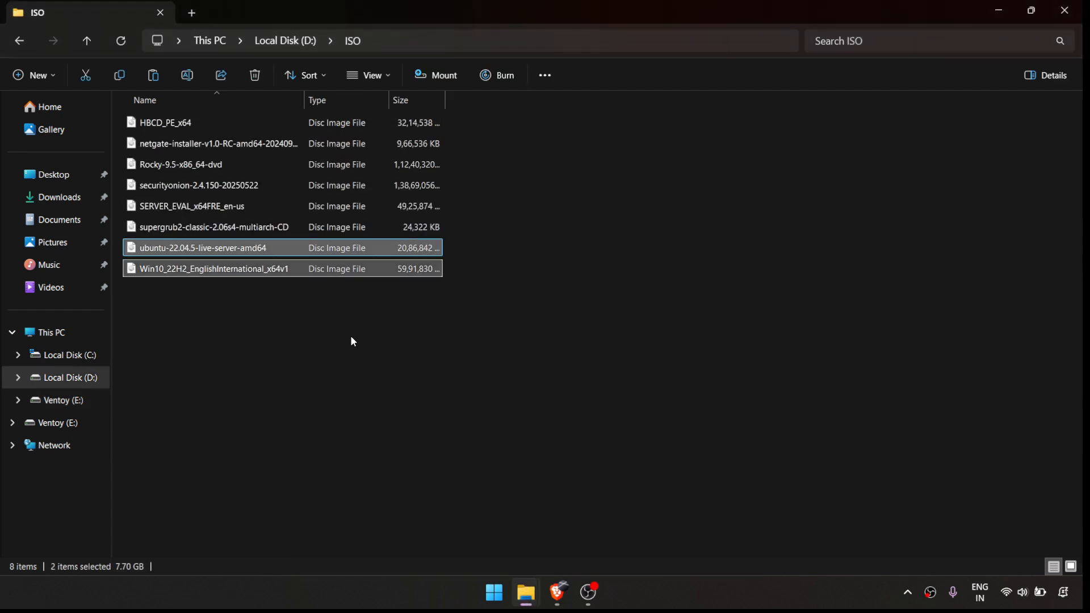
pyautogui.click(255, 325)
pyautogui.click(173, 273)
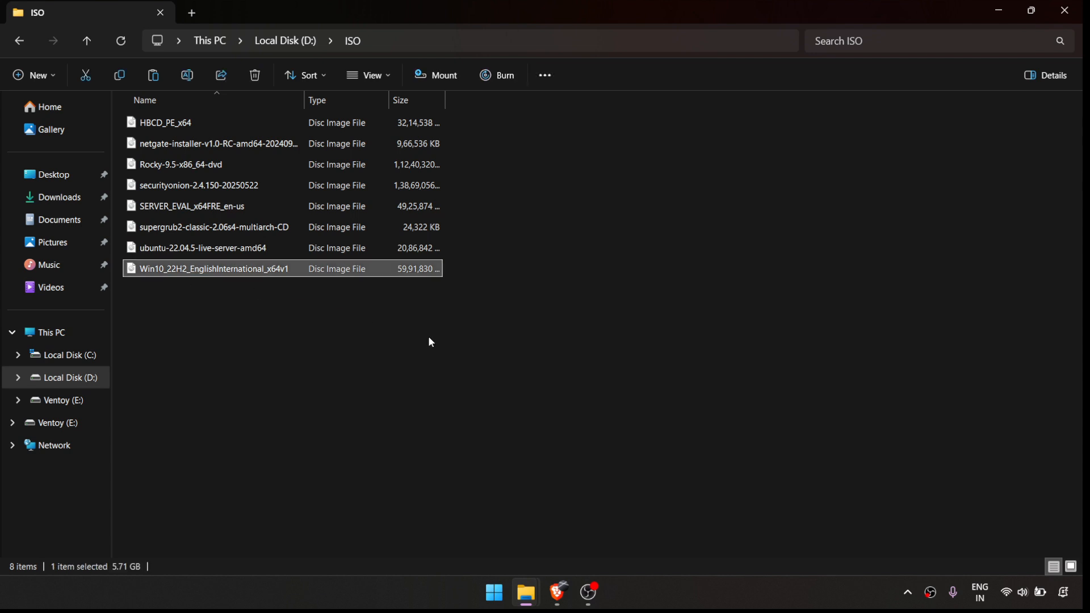
pyautogui.moveTo(520, 572)
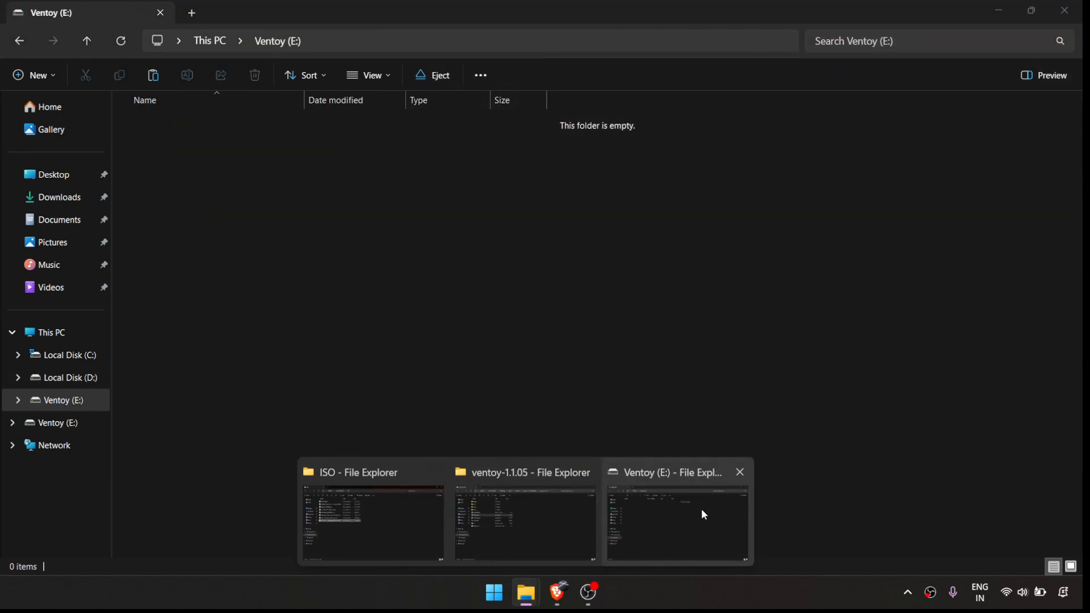
pyautogui.click(702, 511)
pyautogui.hotkey('ctrl', 'v')
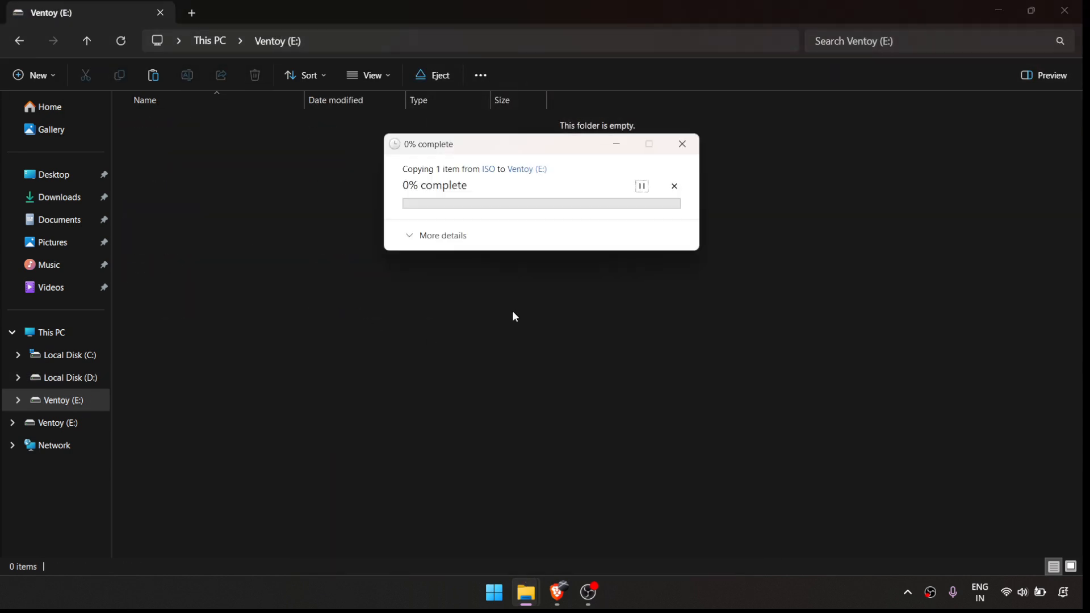
# Step: Copy the ubuntu-22.04.5-live-server-amd64 disc image from the ISO folder to the Ventoy (E:) drive
pyautogui.moveTo(526, 594)
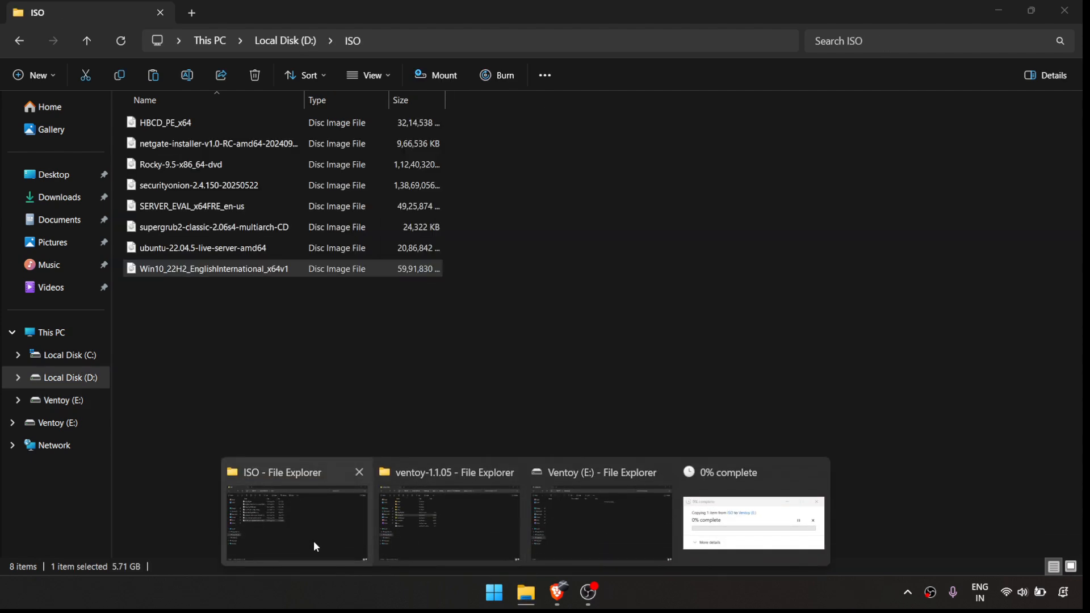
pyautogui.click(313, 540)
pyautogui.click(194, 251)
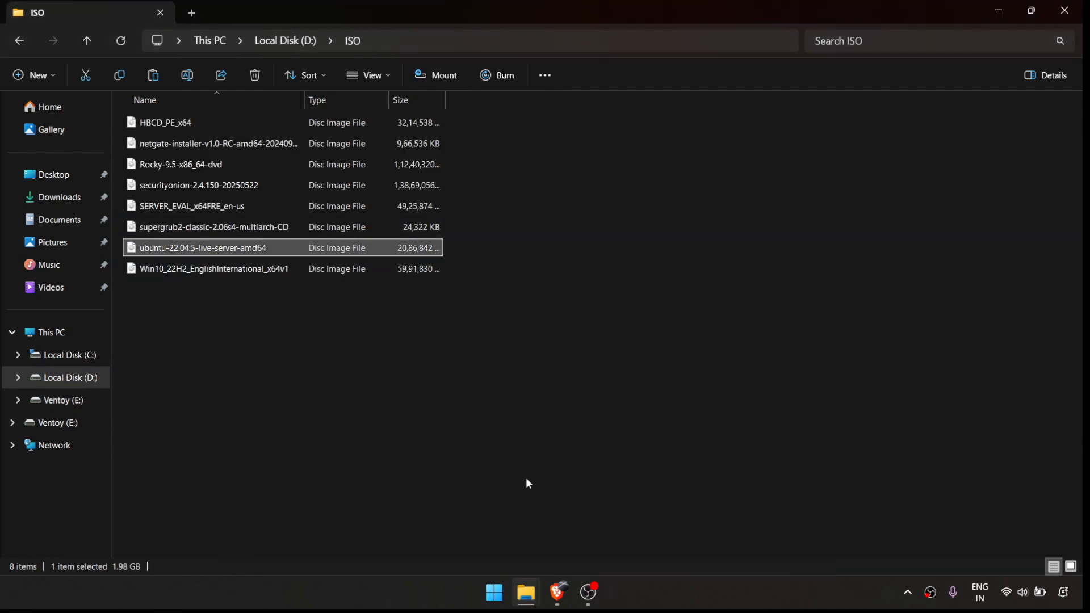
pyautogui.moveTo(526, 593)
pyautogui.click(604, 518)
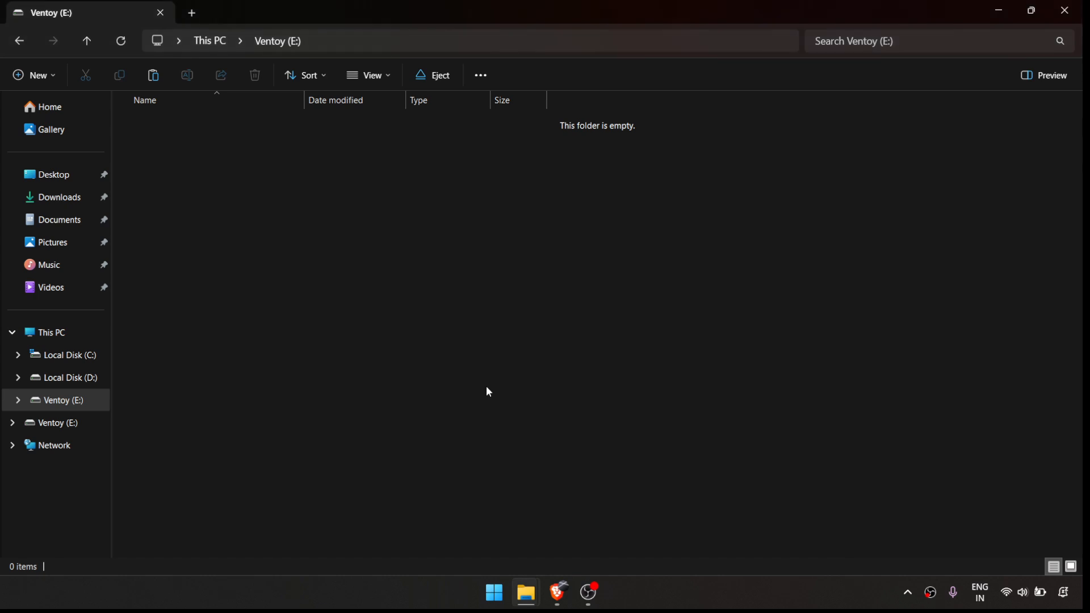
pyautogui.hotkey('ctrl', 'v')
pyautogui.hotkey('ctrl', 'v')
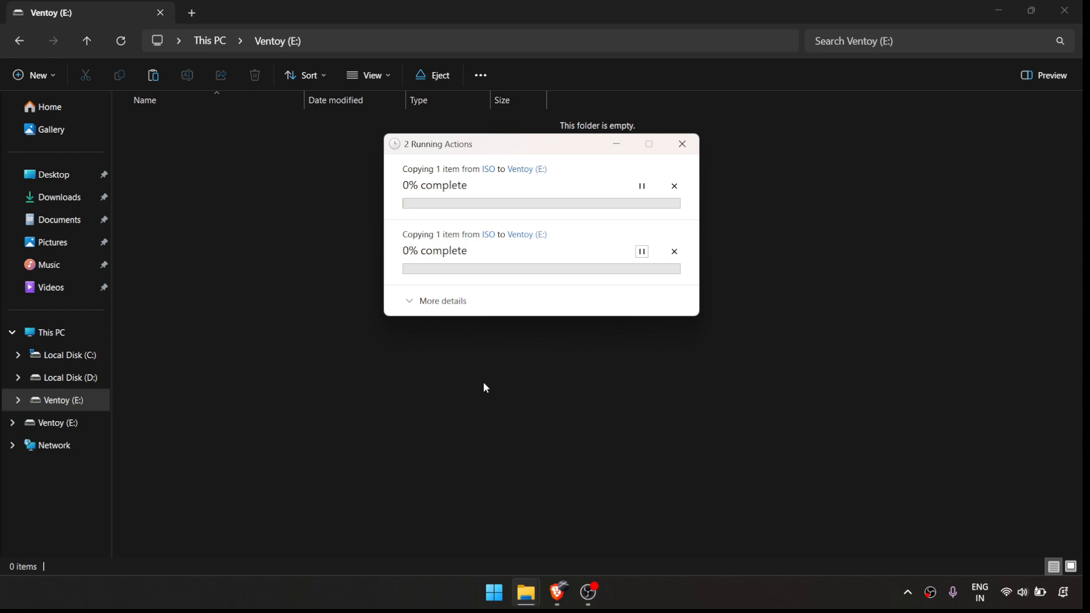
# Step: Switch to the ISO folder and review the other available disc images, including HBCD_PE_x64 and supergrub2-classic-2.06s4-multiarch-CD
pyautogui.moveTo(526, 593)
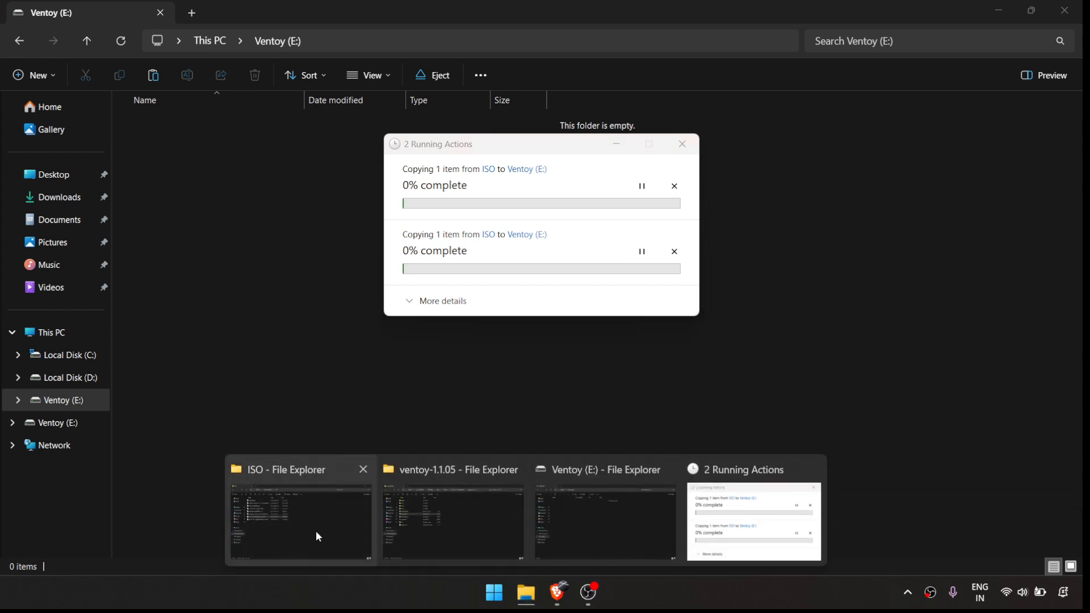
pyautogui.click(313, 528)
pyautogui.click(178, 126)
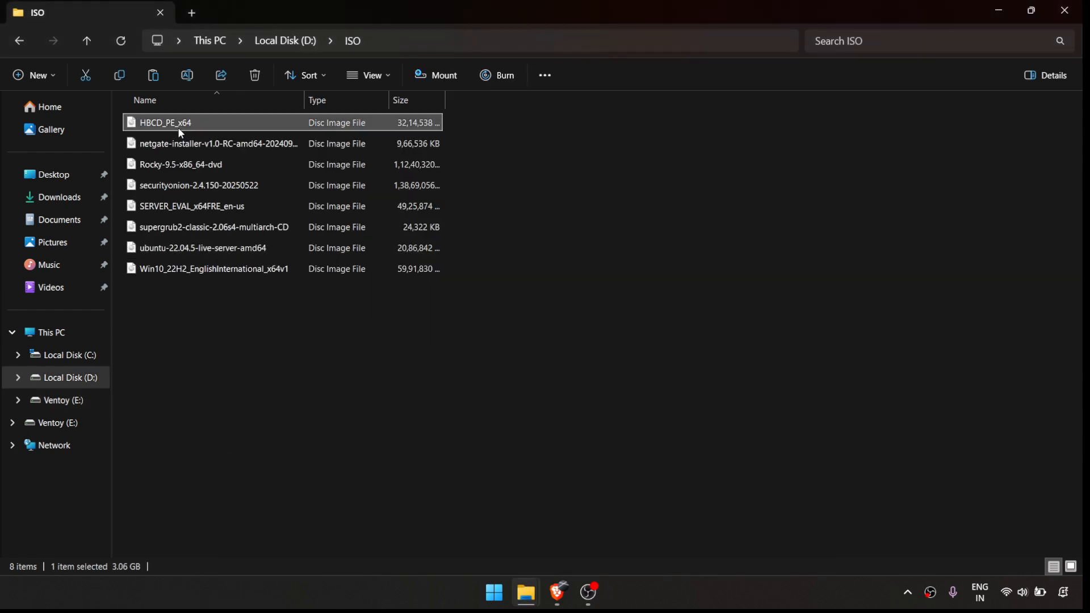
pyautogui.click(187, 230)
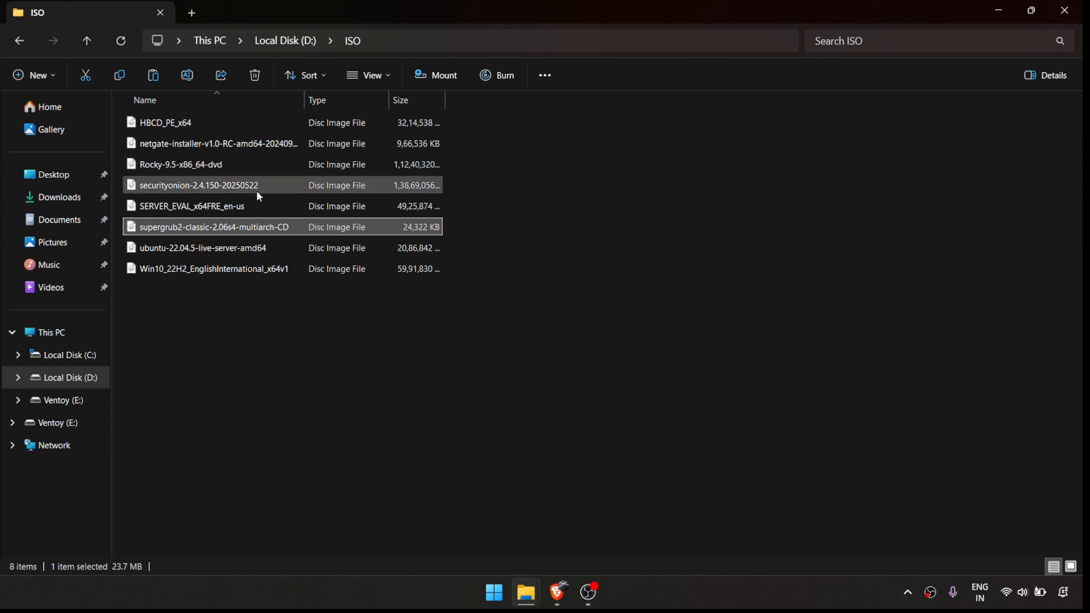
pyautogui.moveTo(258, 194)
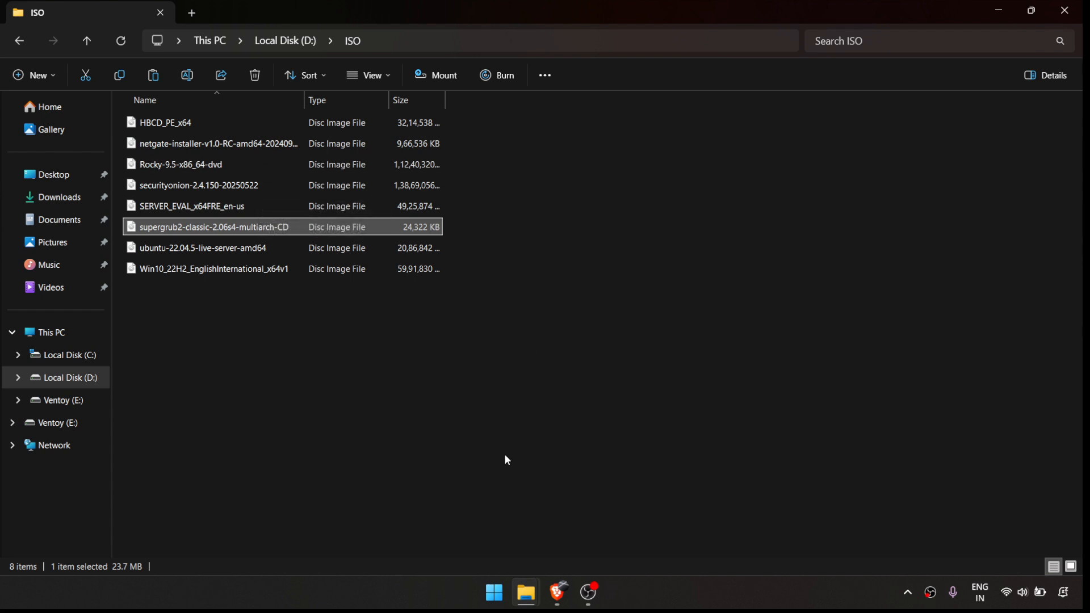
# Step: Return to the Ventoy (E:) drive, monitor both ISO copies until they finish, and toggle the details pane
pyautogui.moveTo(527, 594)
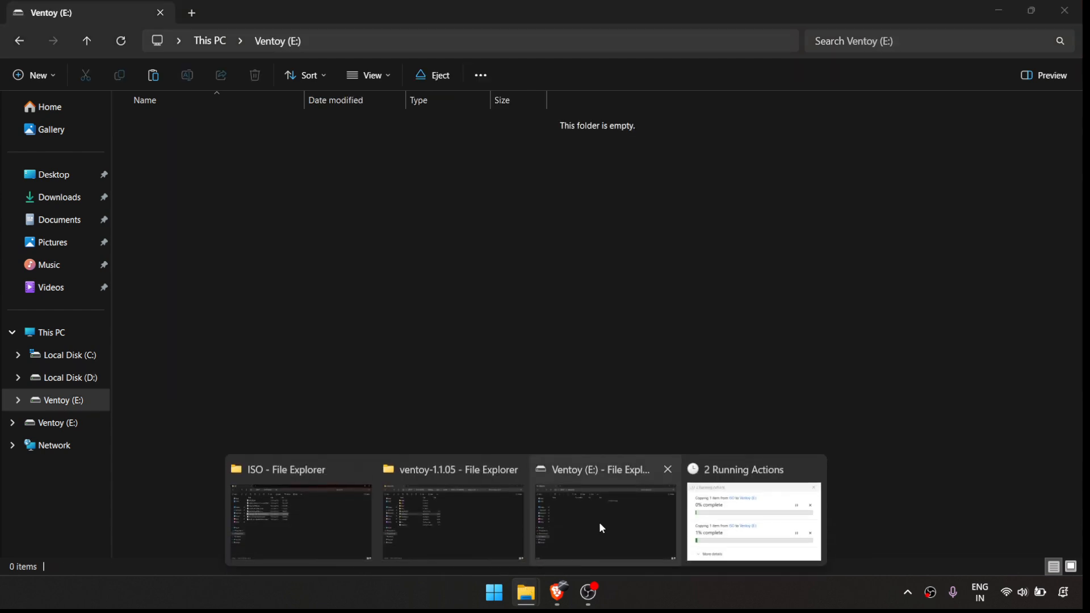
pyautogui.click(602, 528)
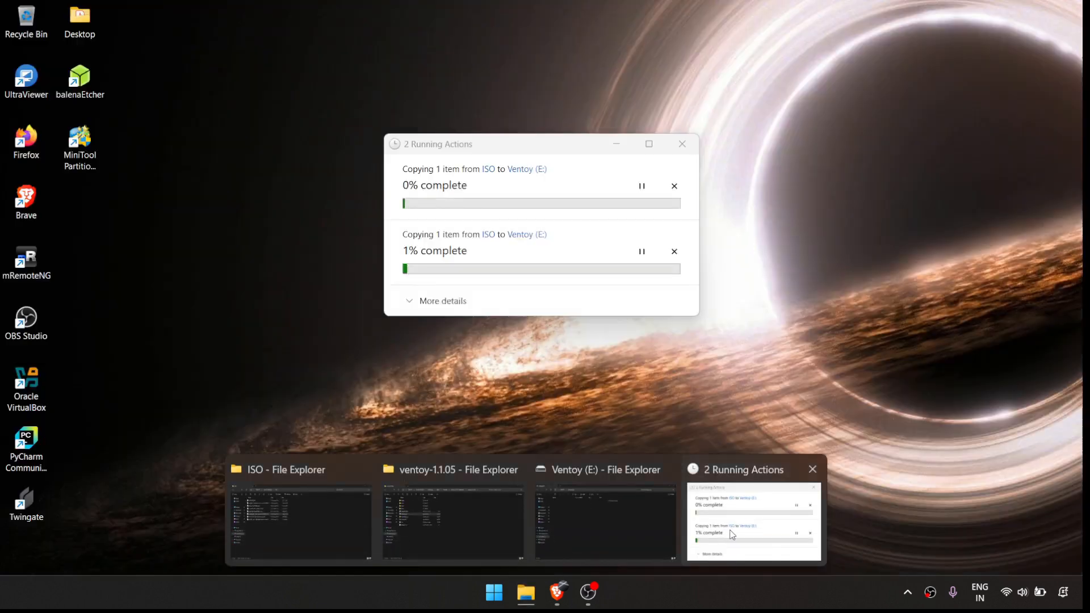
pyautogui.click(732, 535)
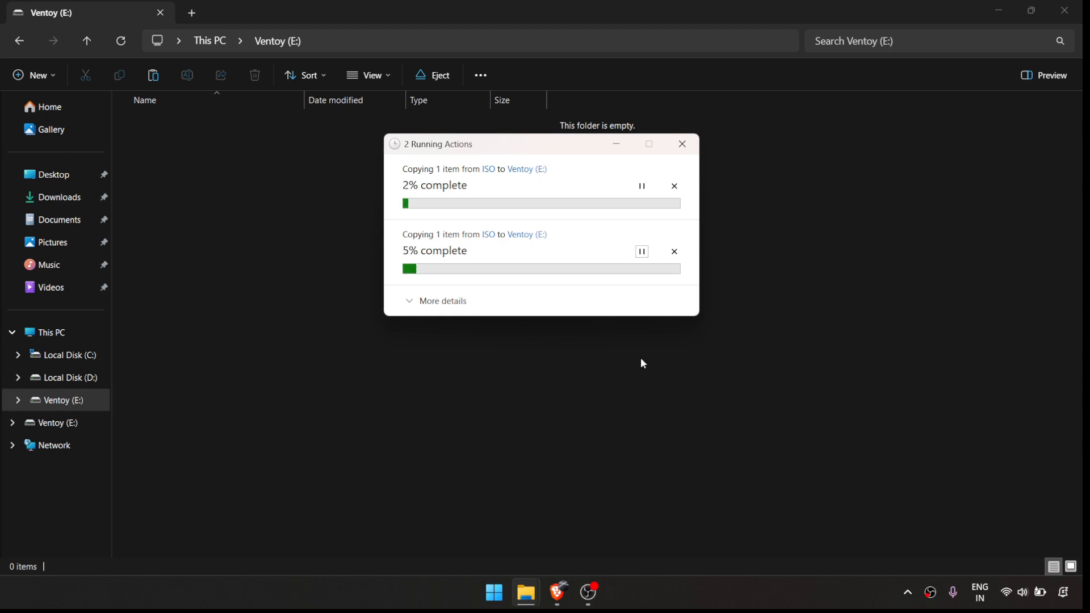
pyautogui.moveTo(566, 151); pyautogui.dragTo(544, 171)
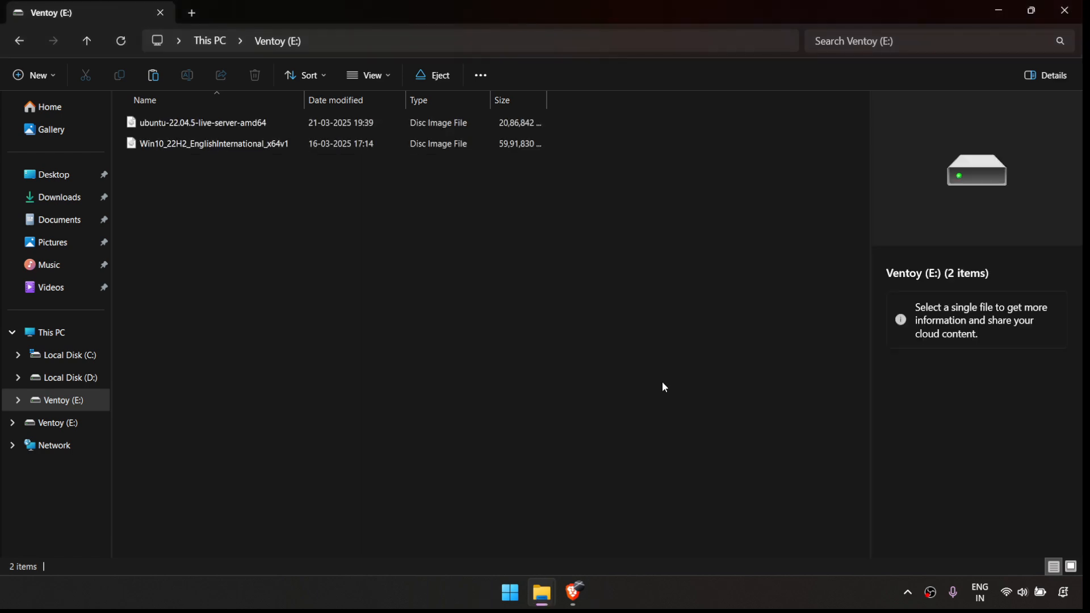
pyautogui.click(1042, 77)
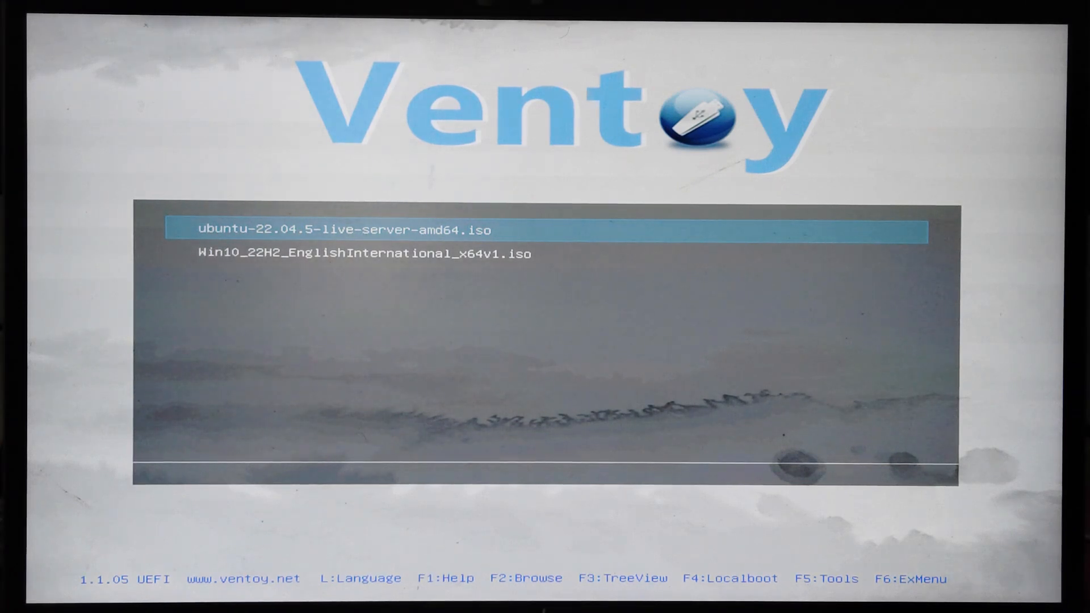
# Step: Browse the Ventoy boot menu entries ubuntu-22.04.5-live-server-amd64.iso and Win10_22H2_EnglishInternational_x64v1.iso
pyautogui.press('Down')
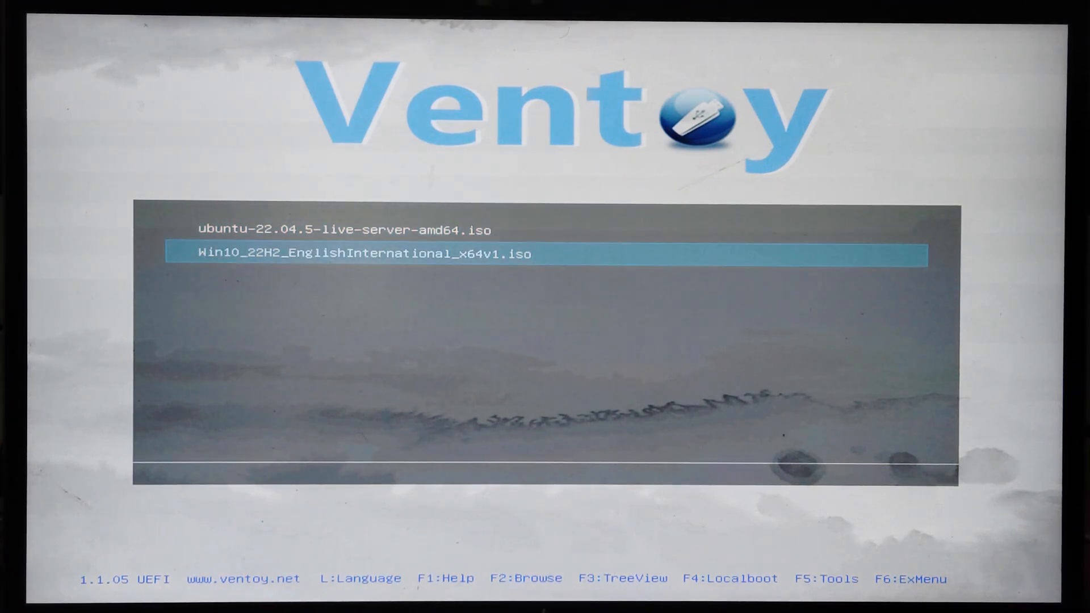
pyautogui.press('Up')
pyautogui.press('Down')
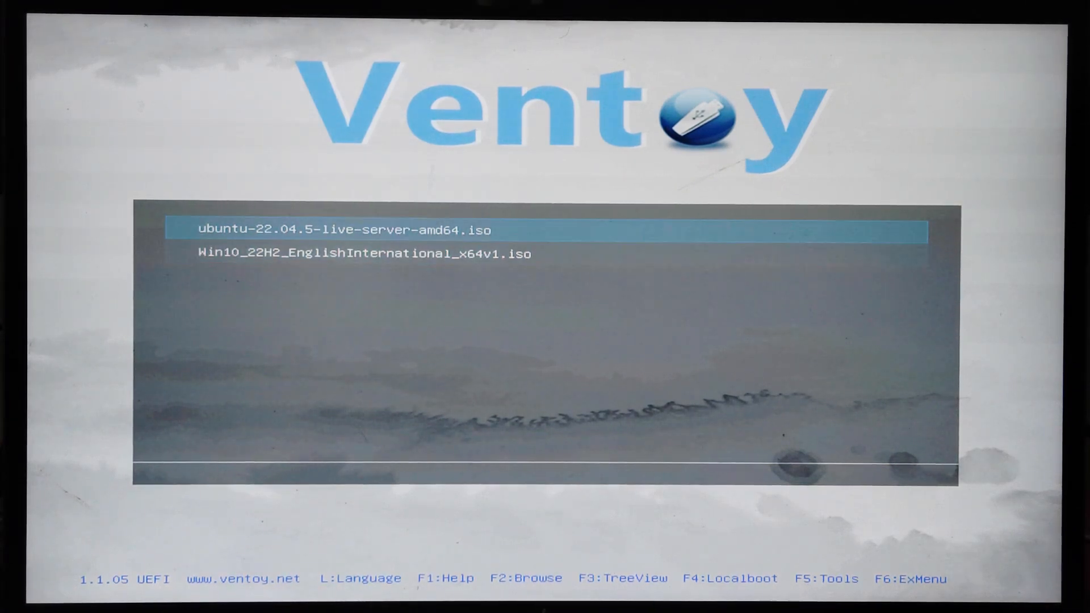